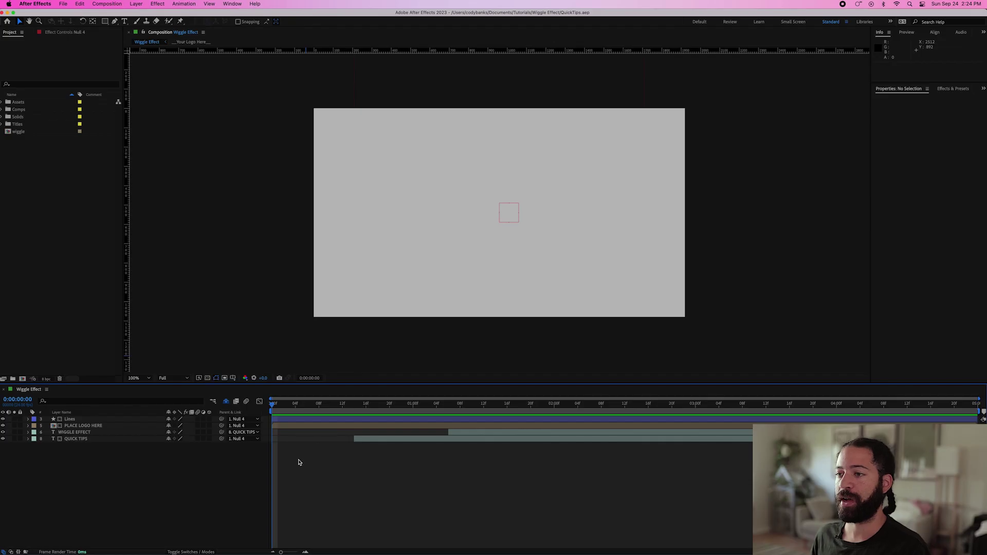
# - Play the Wiggle Effect comp to preview the logo and QUICK TIPS title animating in
pyautogui.press('space')
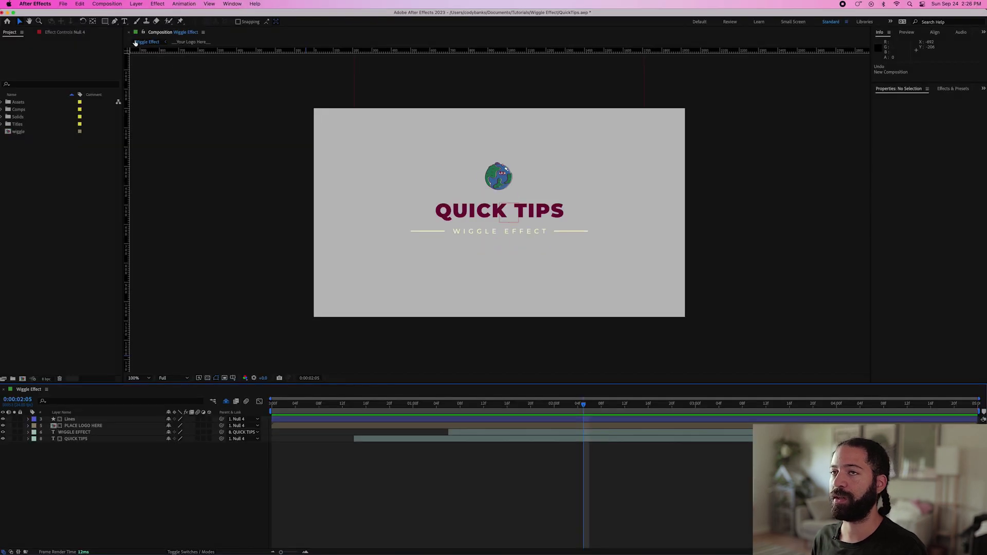
pyautogui.click(107, 3)
# - Create a new composition named Final with a 5-second duration
pyautogui.click(104, 17)
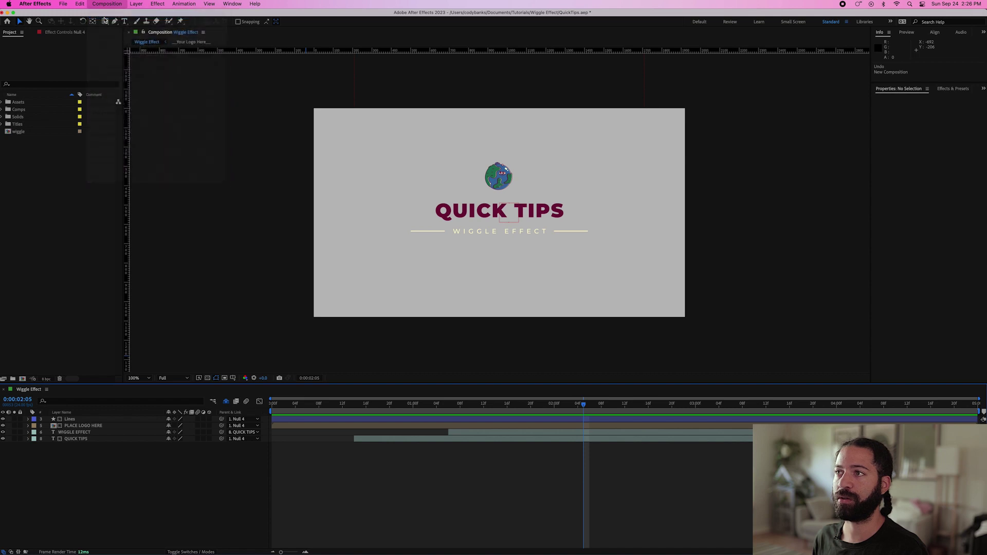
pyautogui.write('Fina')
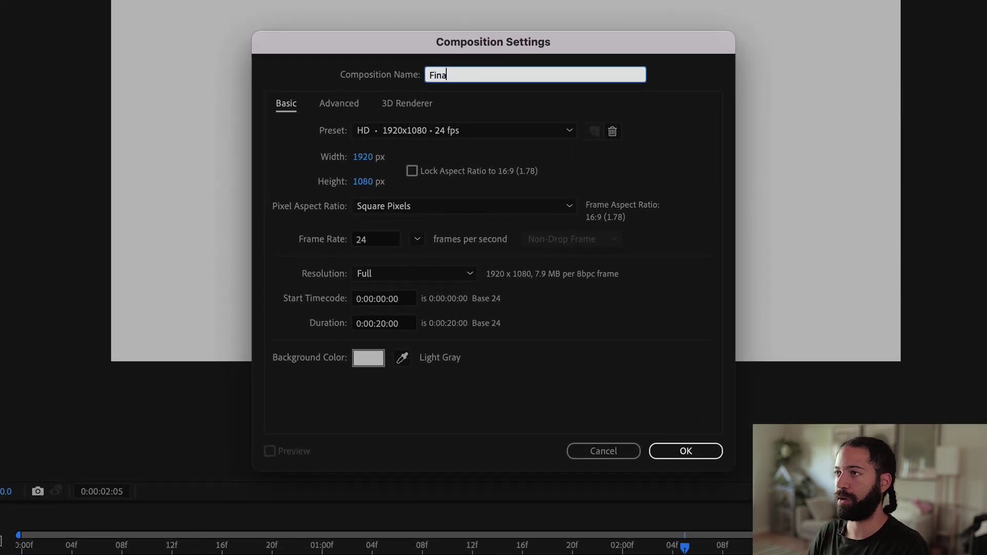
pyautogui.write('l')
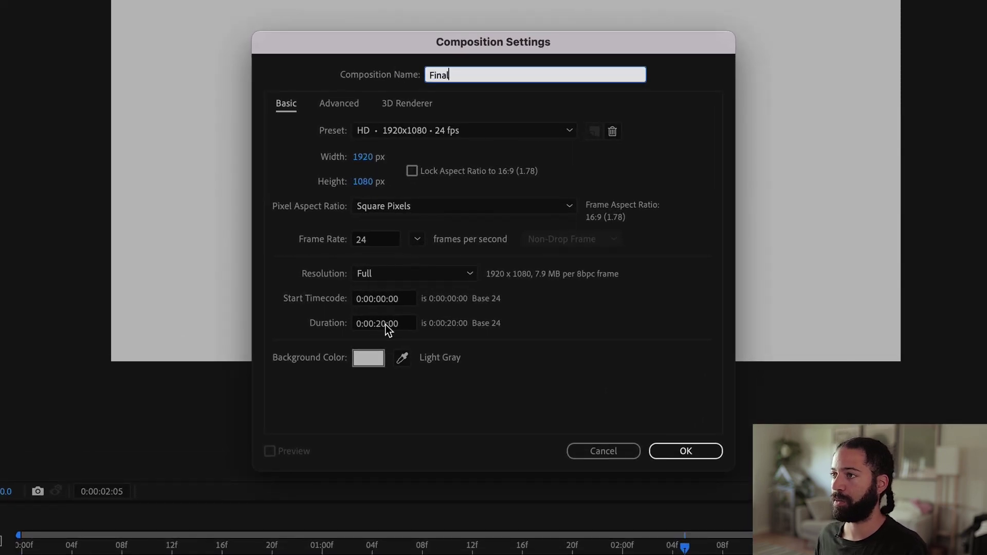
pyautogui.click(386, 324)
pyautogui.press('BackSpace')
pyautogui.press('BackSpace')
pyautogui.write('5')
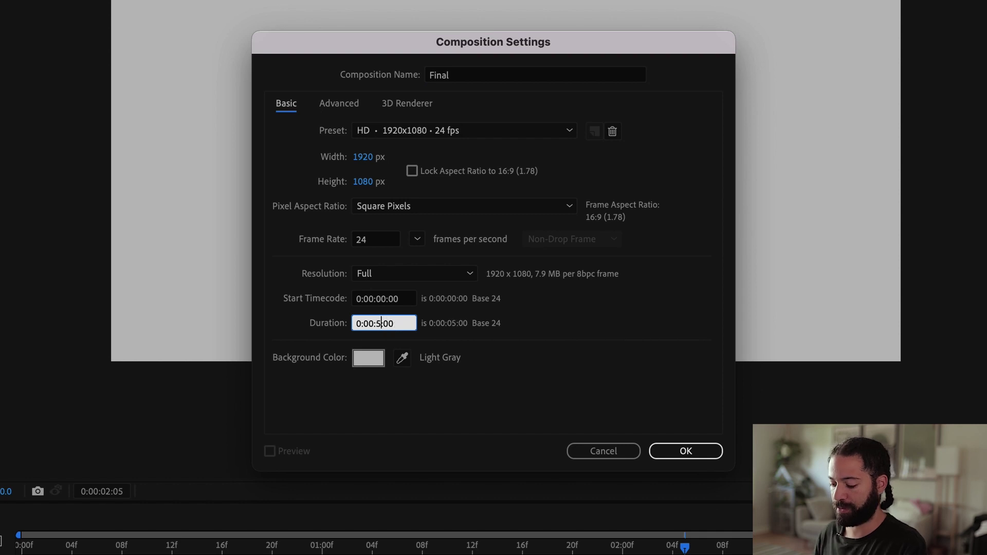
pyautogui.press('Return')
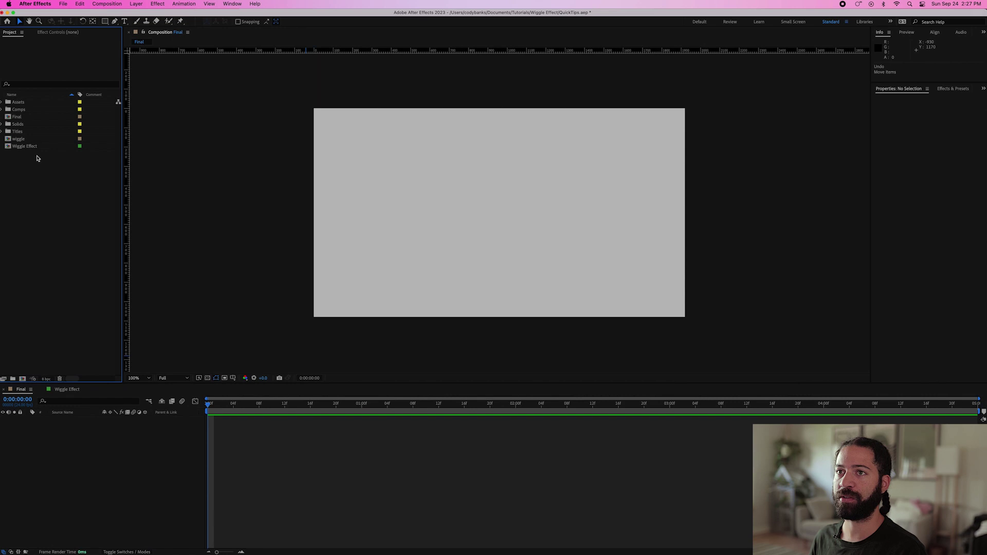
# - Place the Wiggle Effect comp in Final's timeline and add a 1920x1080 Dark Gray Solid 1 above it
pyautogui.click(28, 146)
pyautogui.moveTo(29, 147); pyautogui.dragTo(56, 434)
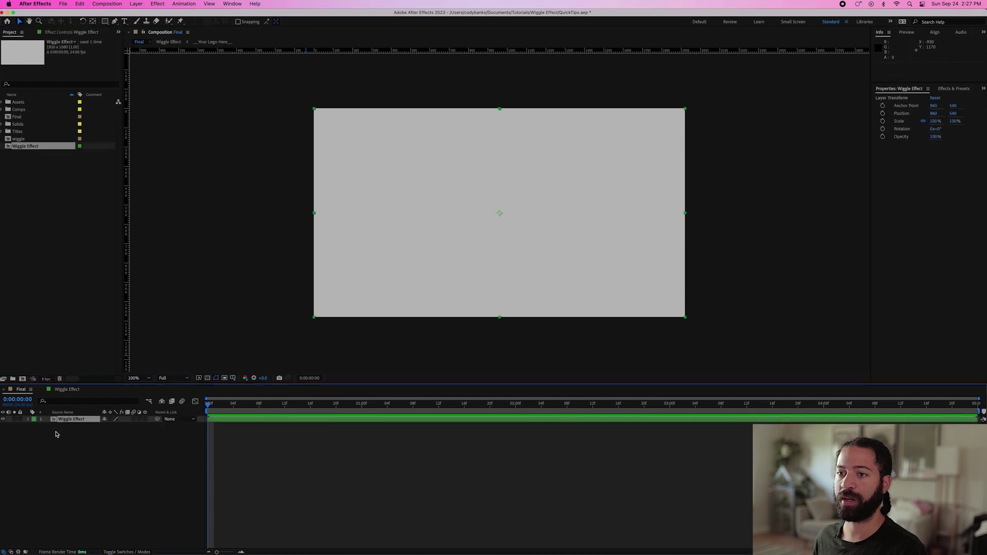
pyautogui.click(109, 4)
pyautogui.moveTo(136, 4)
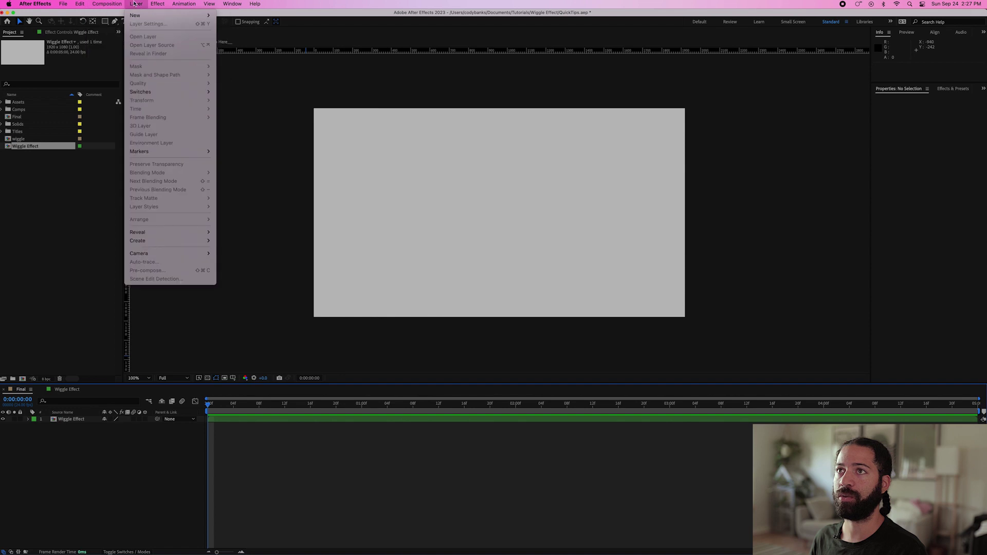
pyautogui.moveTo(170, 15)
pyautogui.click(230, 24)
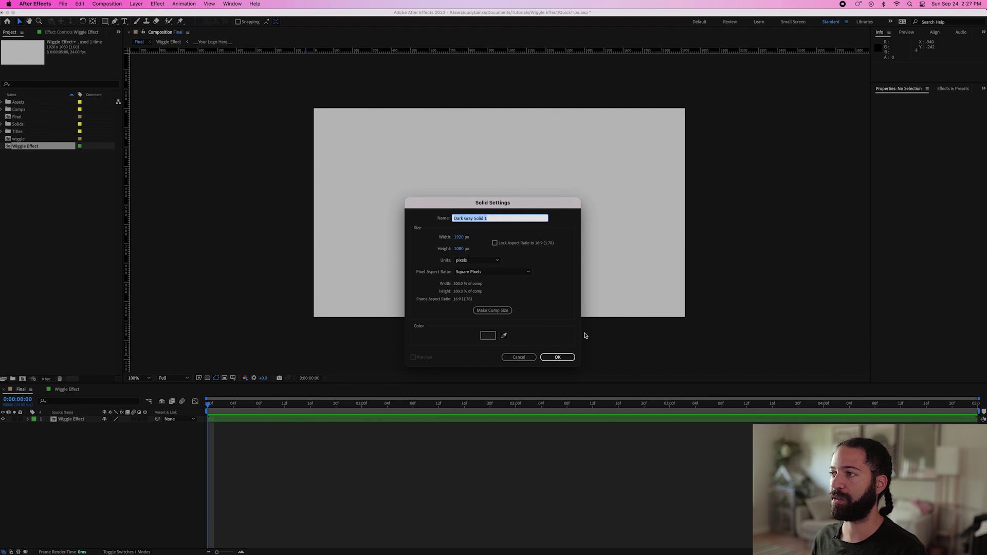
pyautogui.click(558, 357)
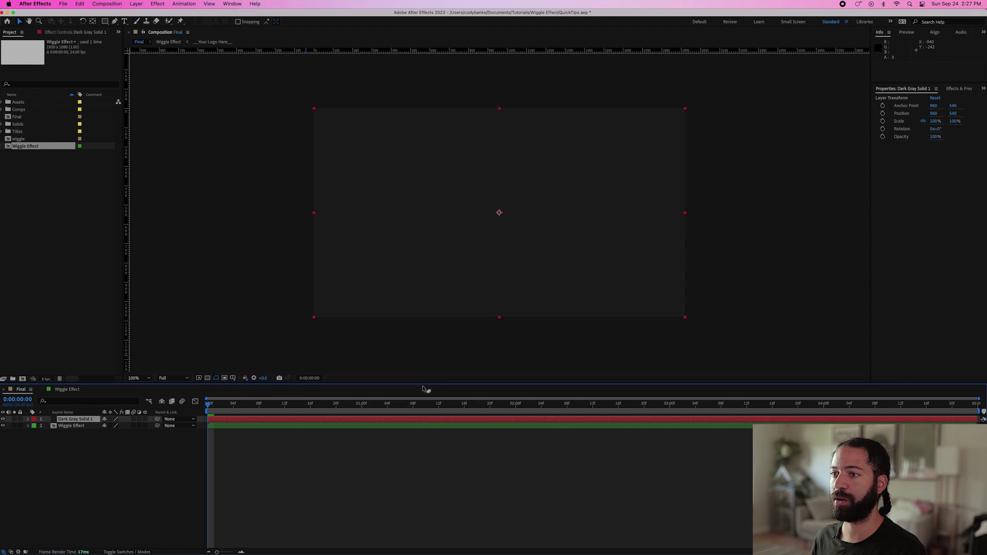
# - Apply the Fractal Noise effect to Dark Gray Solid 1
pyautogui.press('super+5')
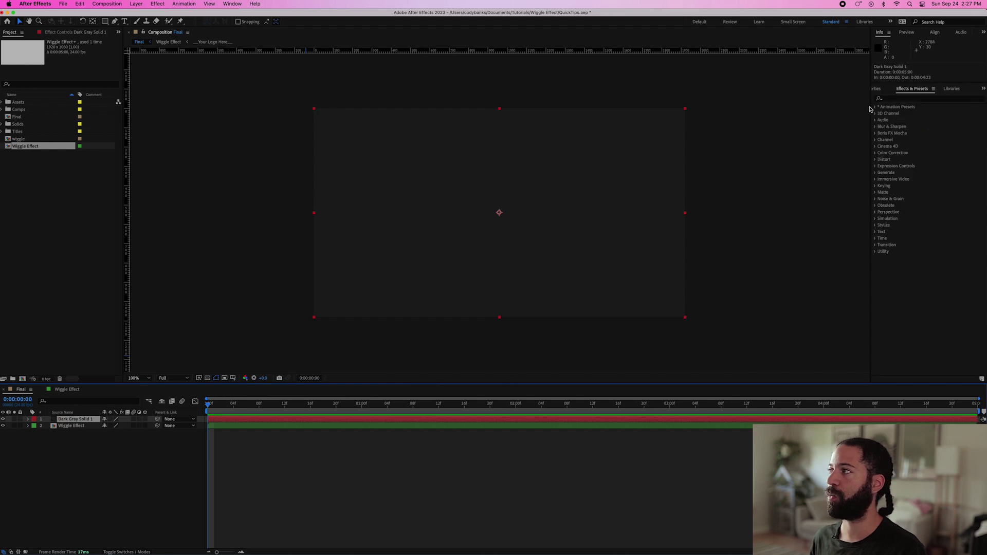
pyautogui.click(899, 99)
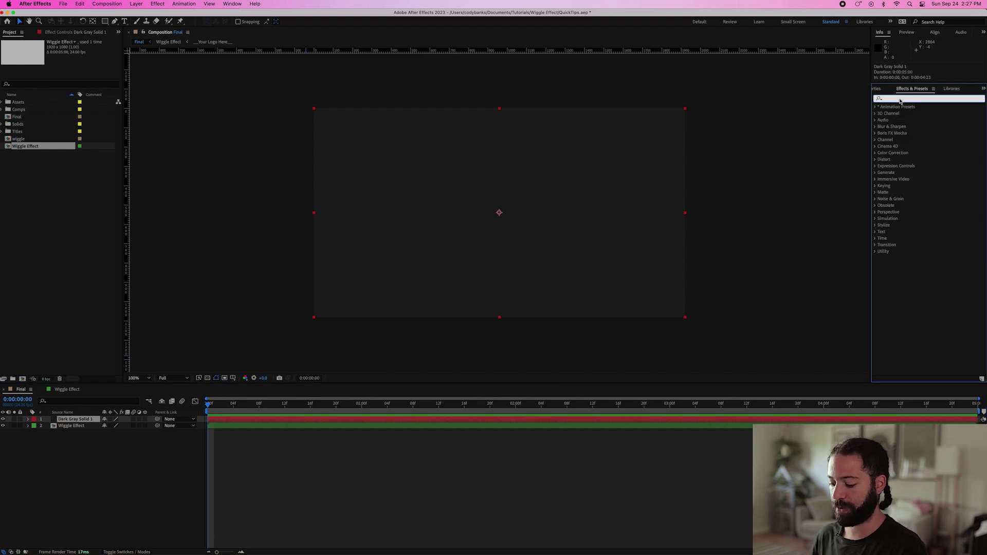
pyautogui.write('fractal noise')
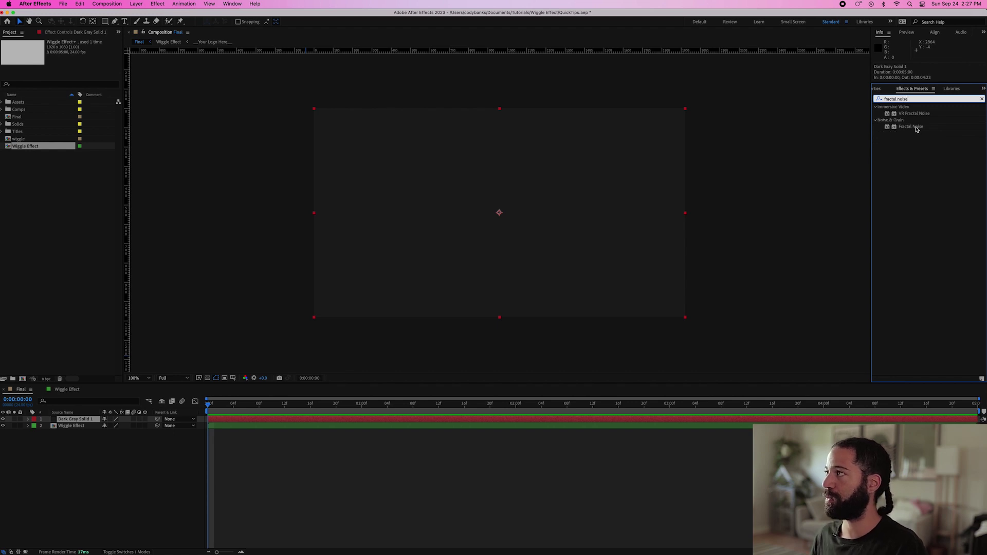
pyautogui.moveTo(915, 128); pyautogui.dragTo(525, 237)
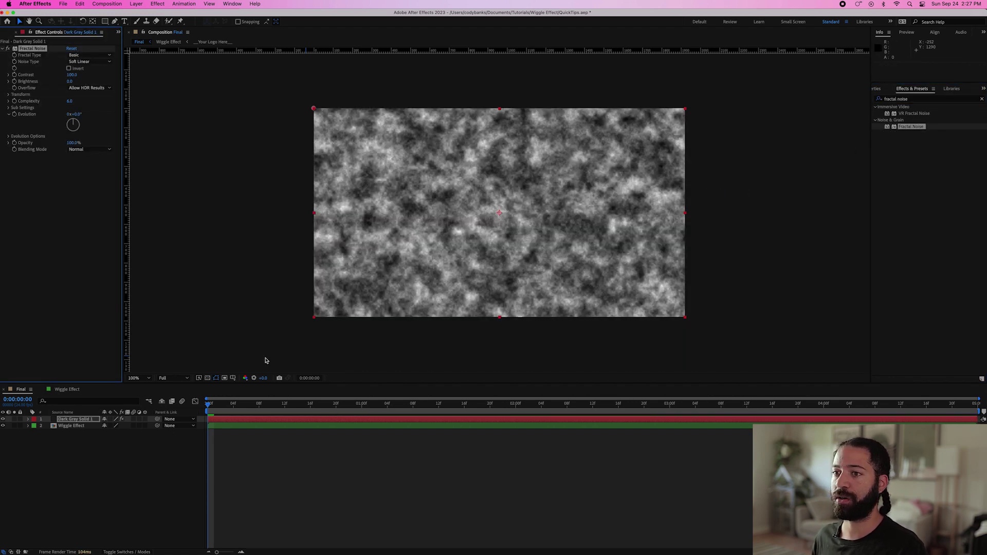
# - Drive Fractal Noise's Random Seed with the expression time*10
pyautogui.click(8, 137)
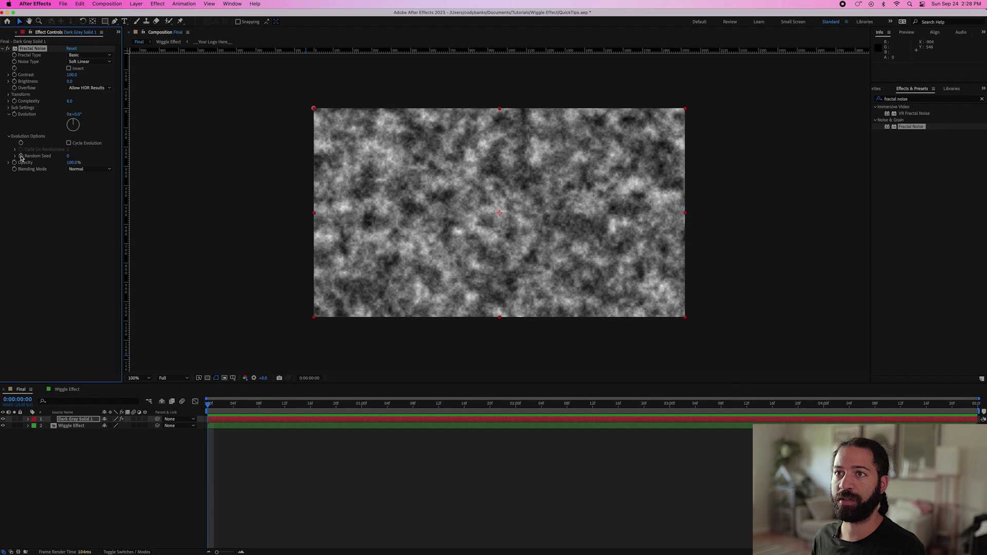
pyautogui.keyDown('alt'); pyautogui.click(21, 156); pyautogui.keyUp('alt')
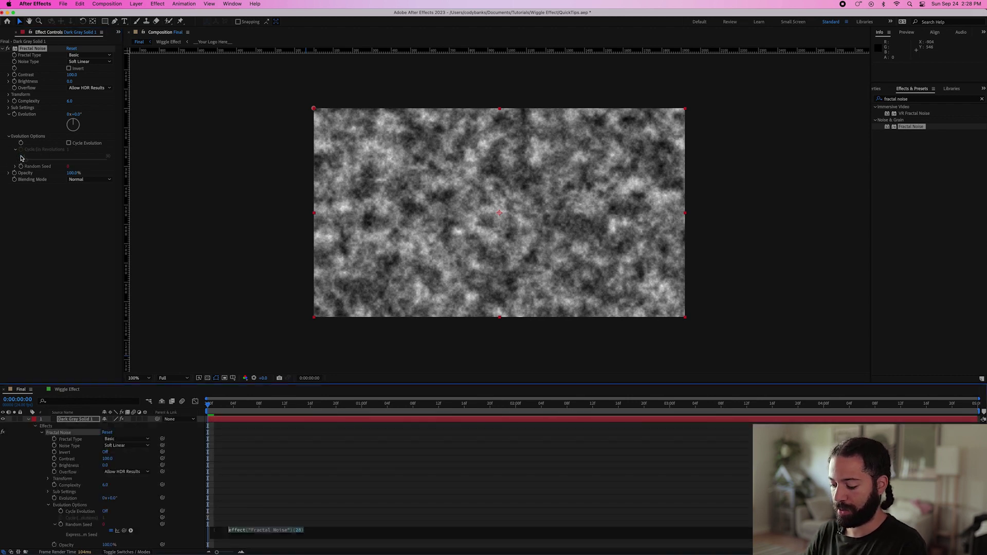
pyautogui.write('time')
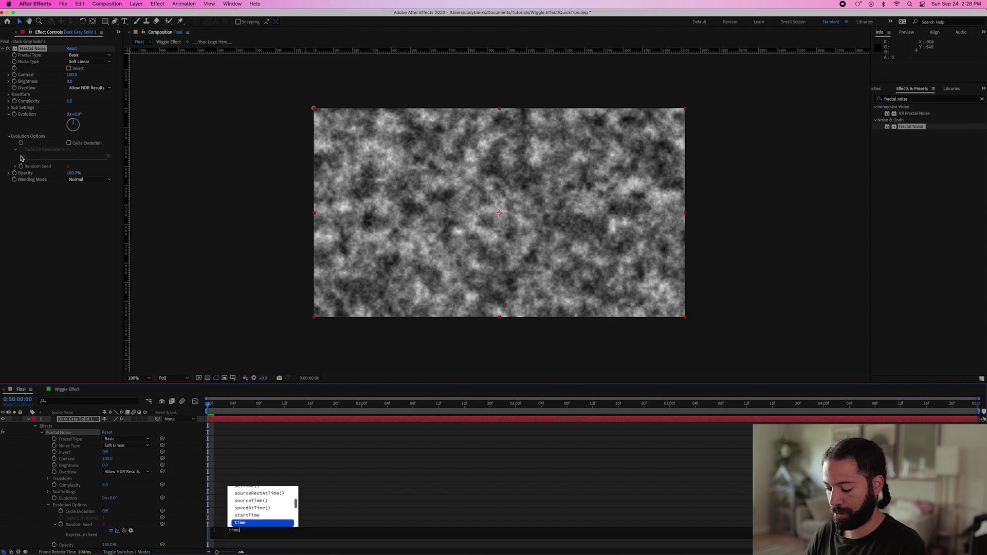
pyautogui.write('*10')
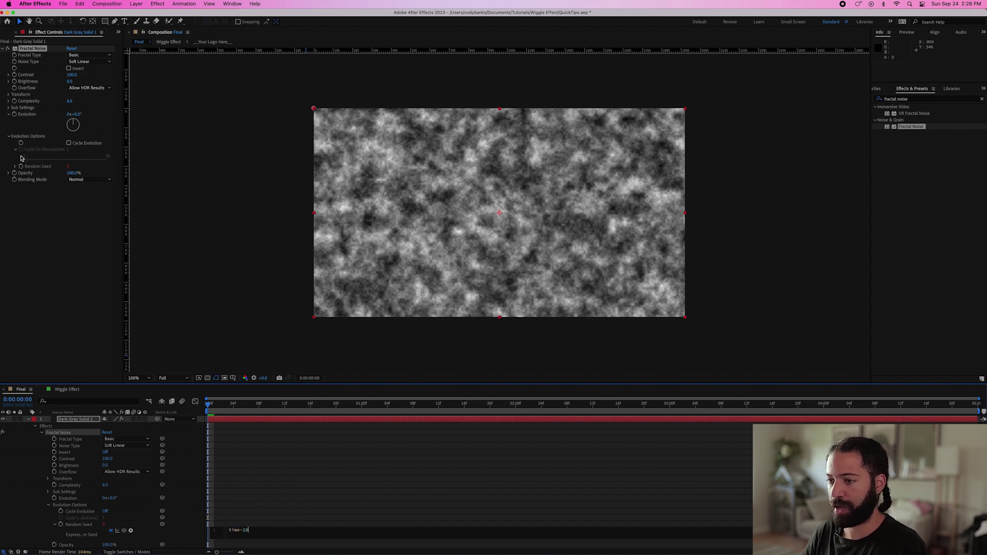
pyautogui.click(76, 420)
pyautogui.click(28, 419)
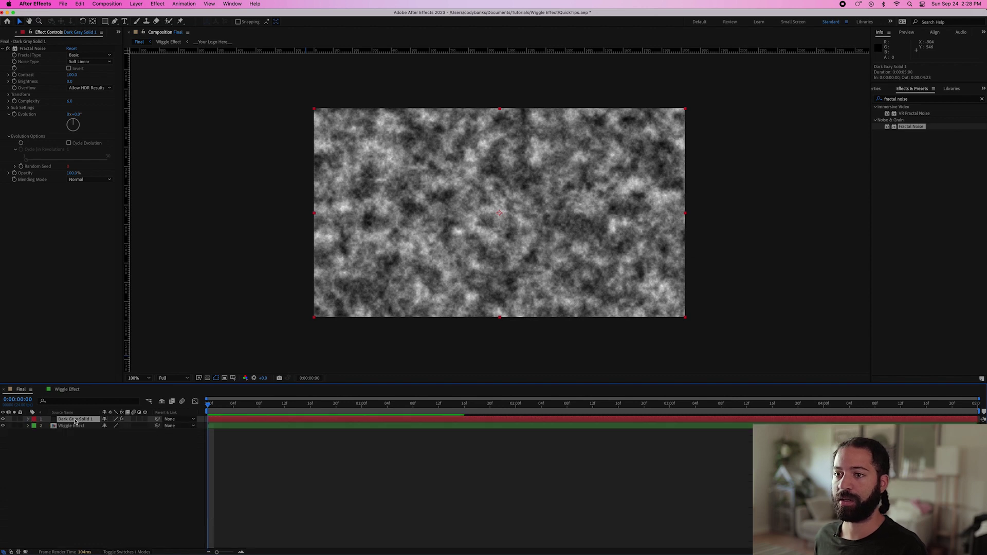
# - Pre-compose the noise solid into a new comp named Wiggle, moving all attributes
pyautogui.rightClick(75, 421)
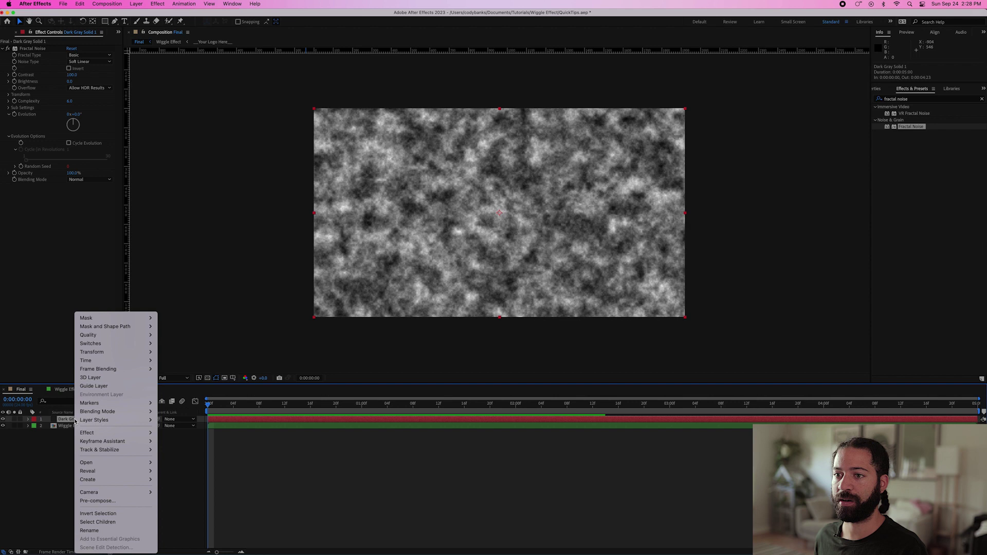
pyautogui.moveTo(120, 494)
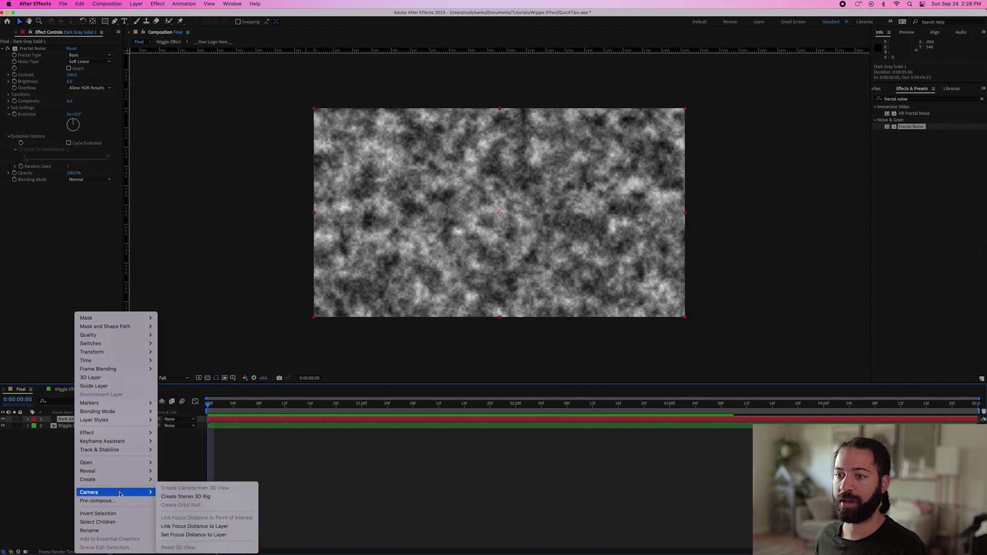
pyautogui.click(116, 501)
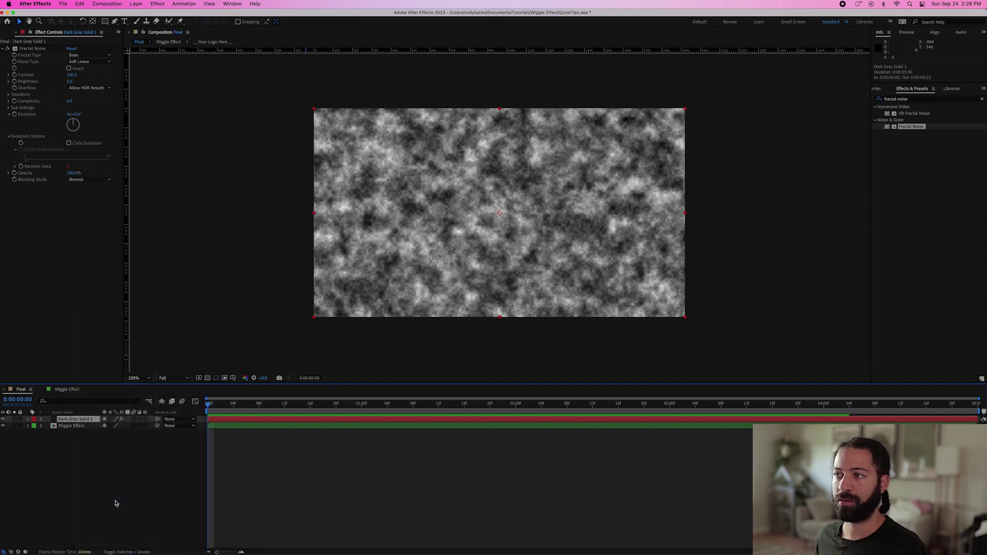
pyautogui.write('Wiggle')
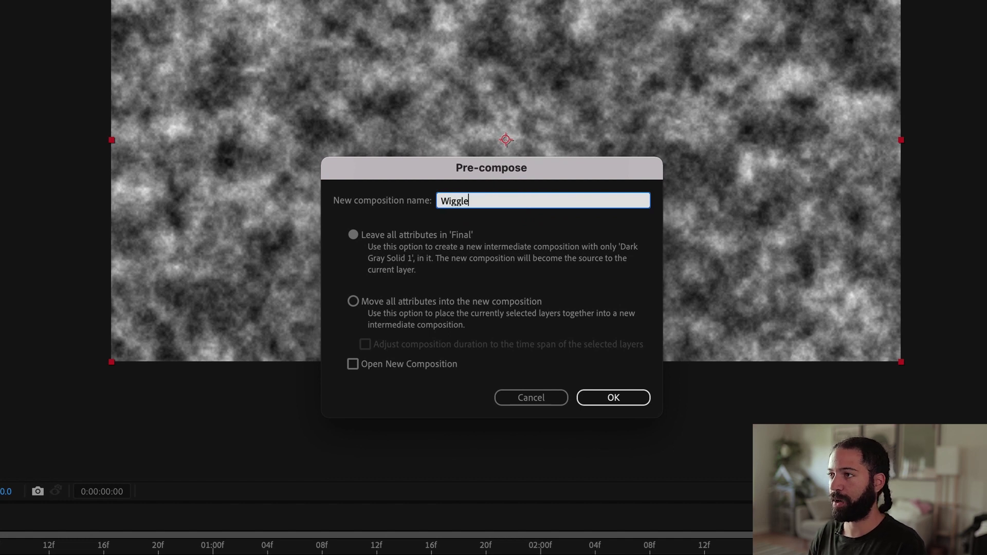
pyautogui.click(353, 301)
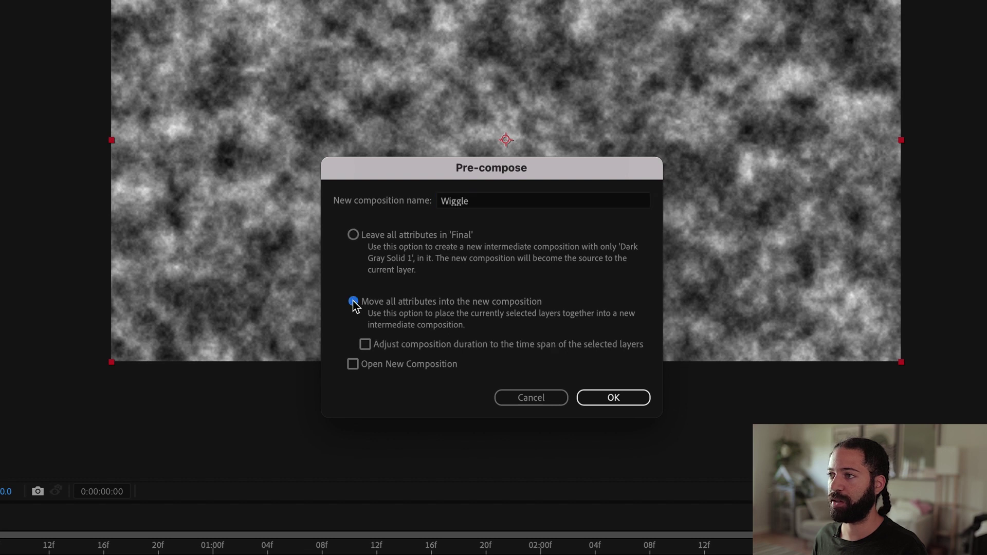
pyautogui.click(612, 398)
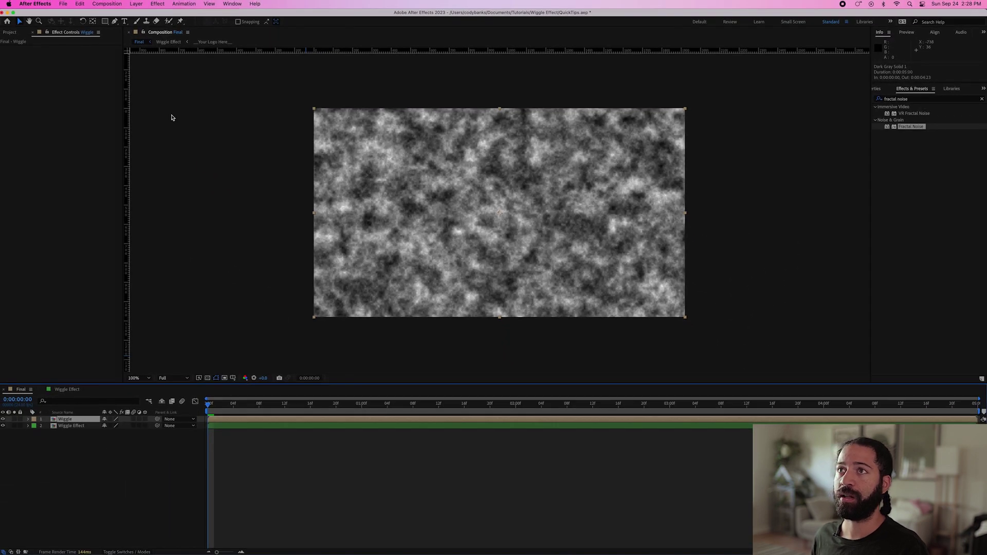
# - Add a new adjustment layer and move it just below the Wiggle layer
pyautogui.click(136, 4)
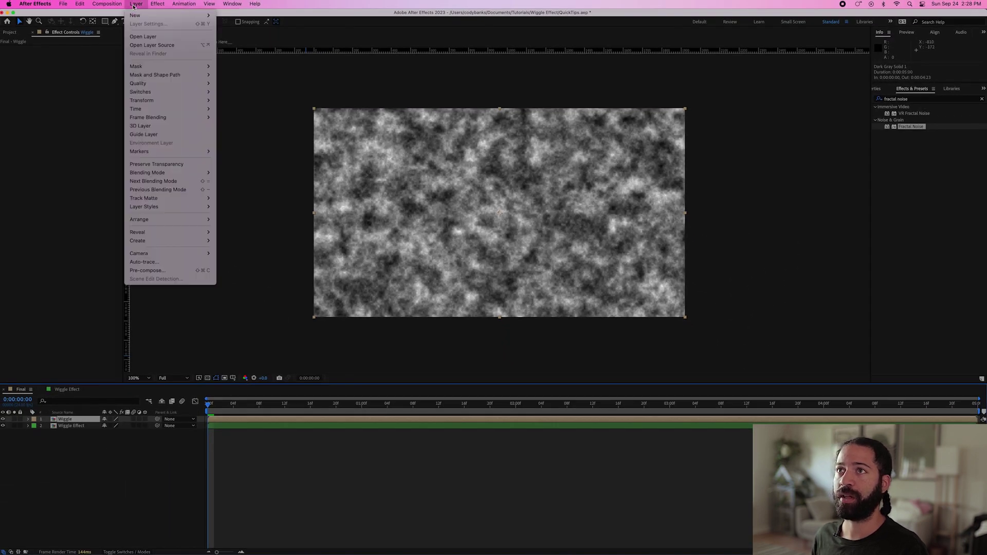
pyautogui.moveTo(136, 16)
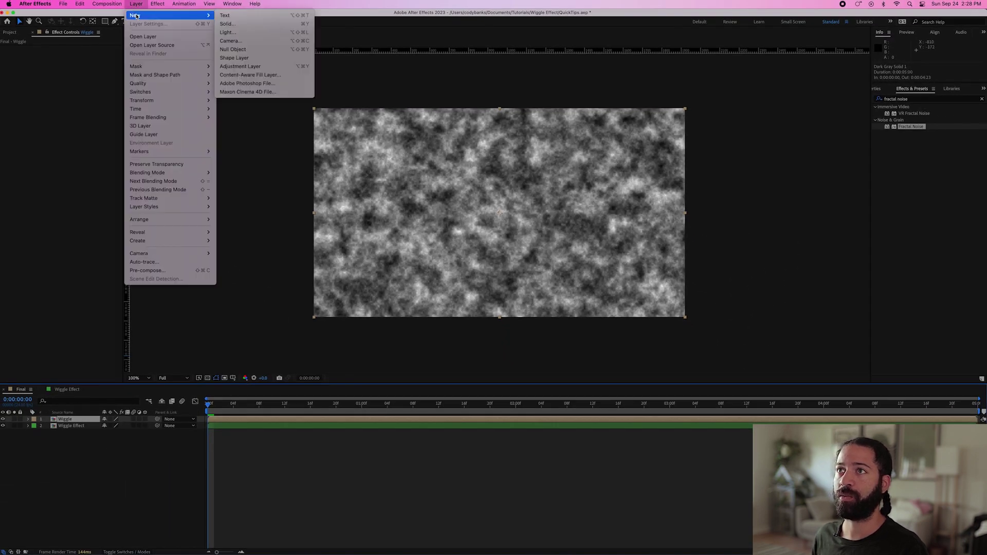
pyautogui.click(241, 66)
pyautogui.moveTo(76, 422); pyautogui.dragTo(73, 430)
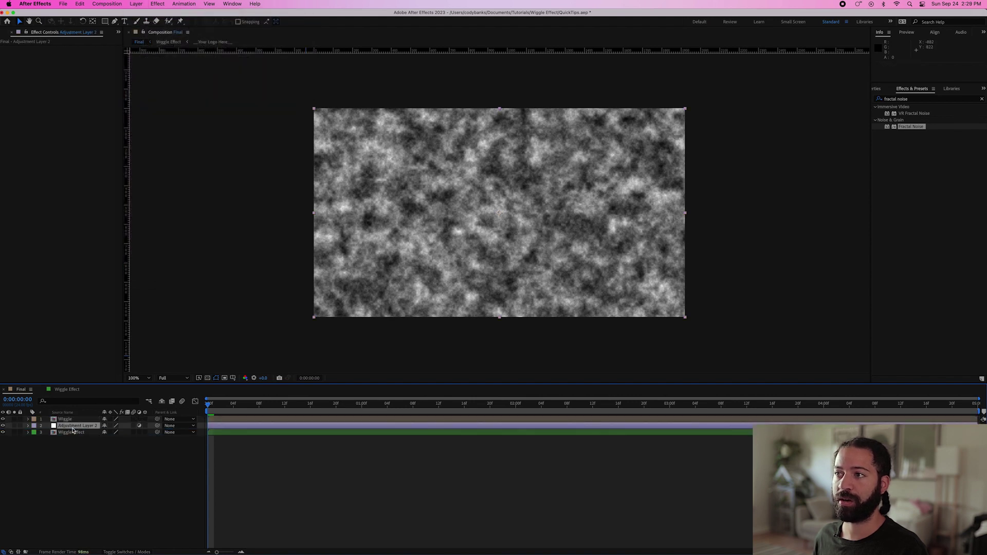
# - Apply the Displacement Map effect to Adjustment Layer 2
pyautogui.doubleClick(912, 99)
pyautogui.tripleClick(913, 99)
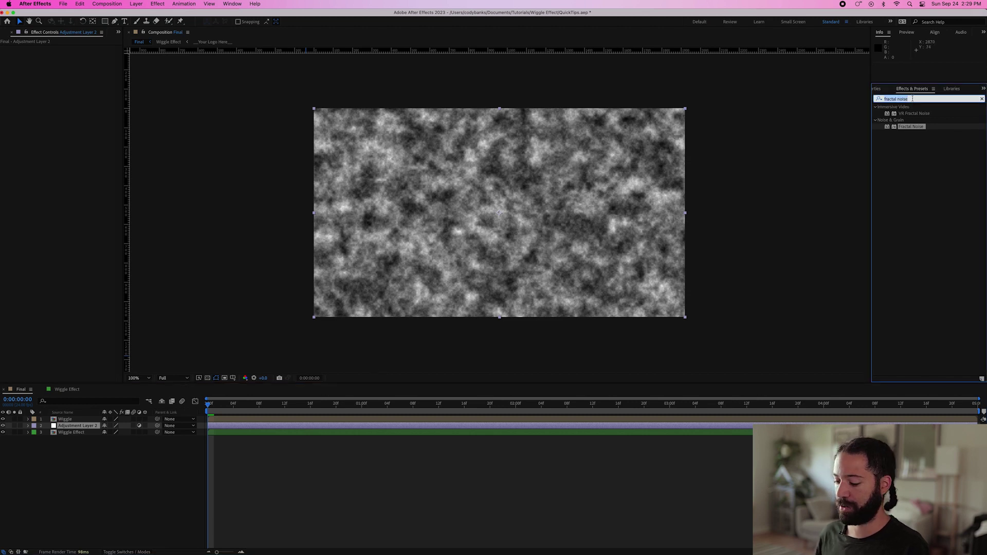
pyautogui.write('displac')
pyautogui.moveTo(911, 115); pyautogui.dragTo(82, 427)
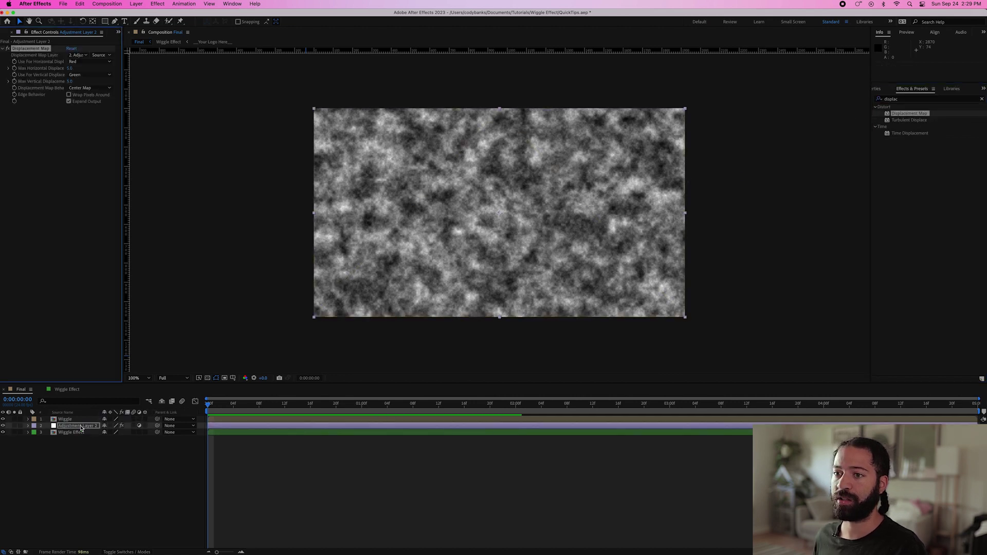
# - Set the Displacement Map Layer to Wiggle and hide the Wiggle layer
pyautogui.click(86, 55)
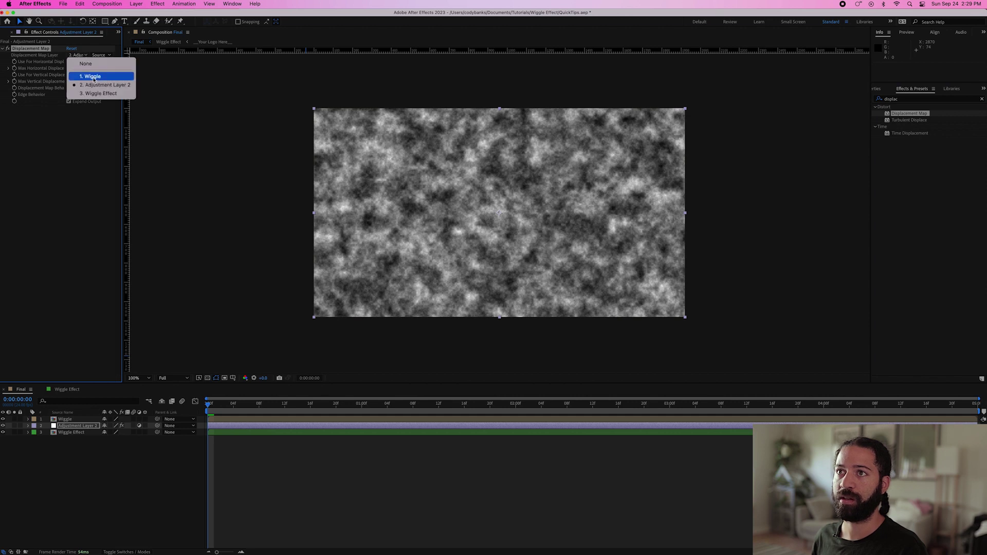
pyautogui.click(93, 78)
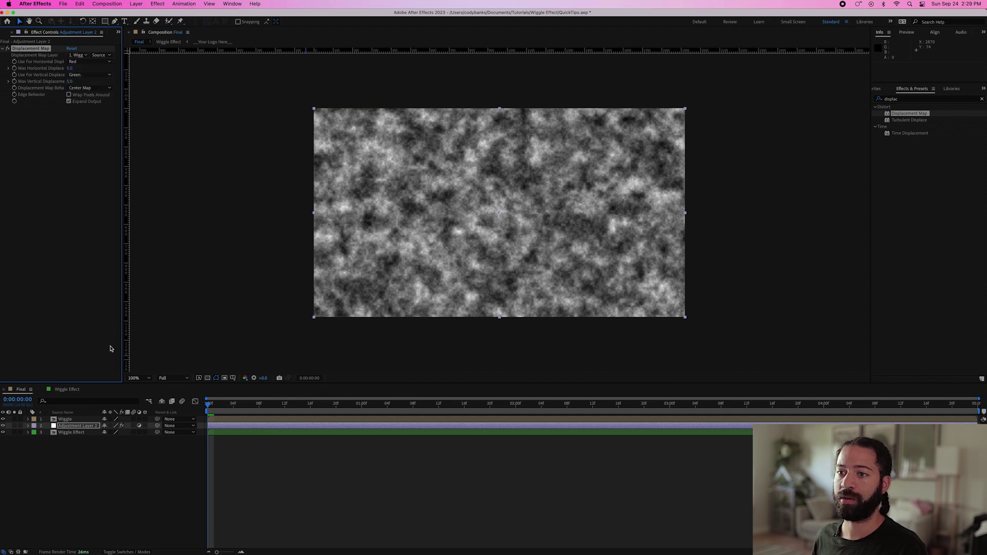
pyautogui.click(3, 420)
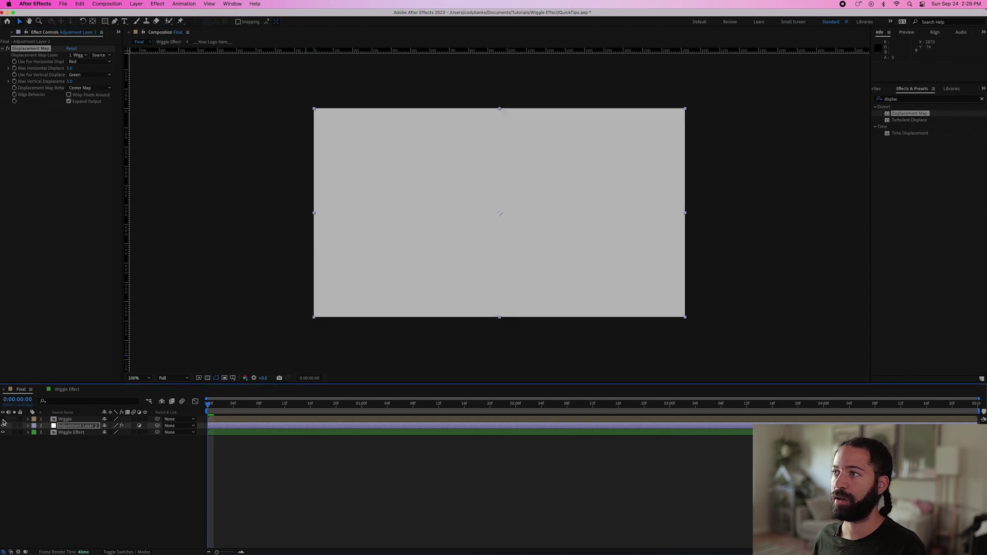
# - Preview Final to watch the title wiggle through the displacement
pyautogui.press('space')
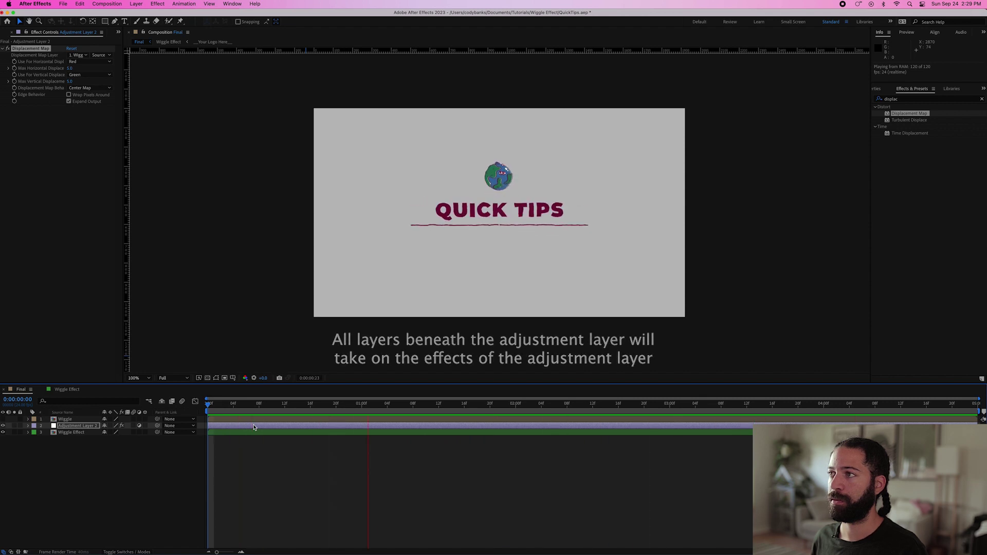
pyautogui.press('space')
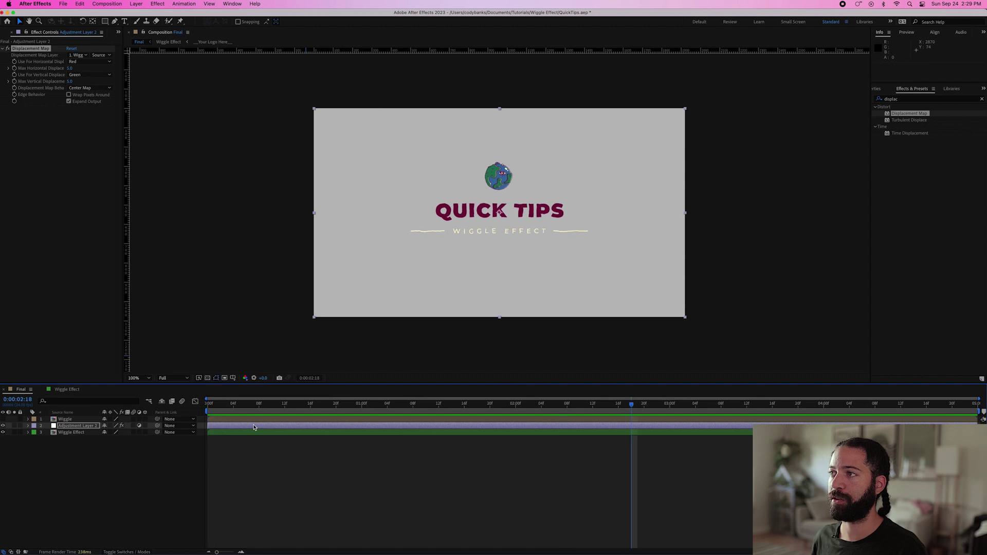
pyautogui.press('space')
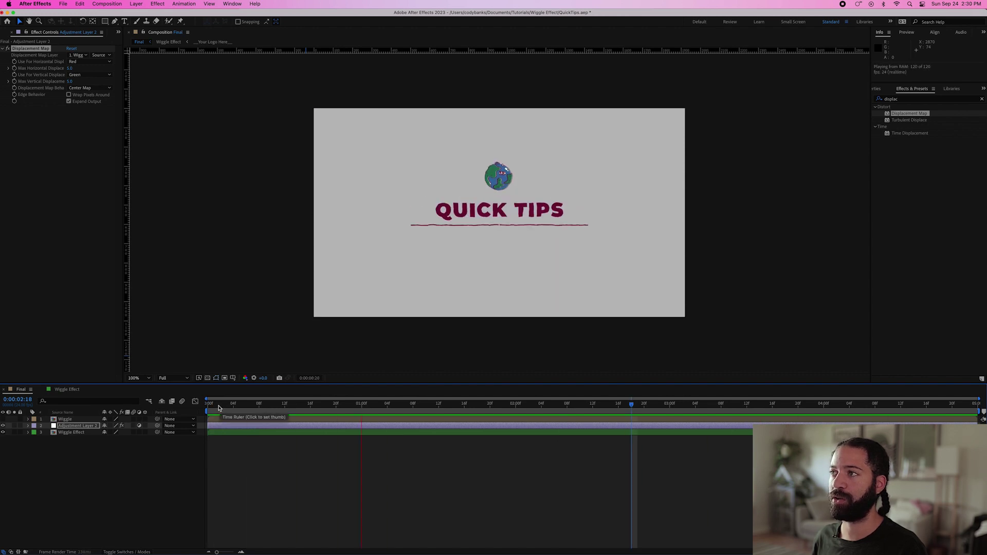
pyautogui.press('space')
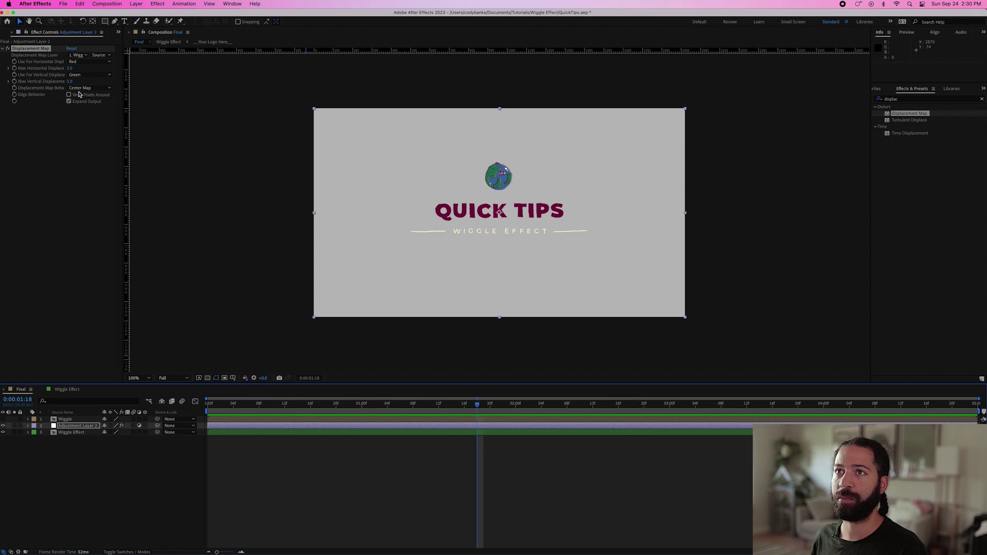
# - Set Max Horizontal and Max Vertical Displacement to 3 and preview the subtler wiggle
pyautogui.click(71, 69)
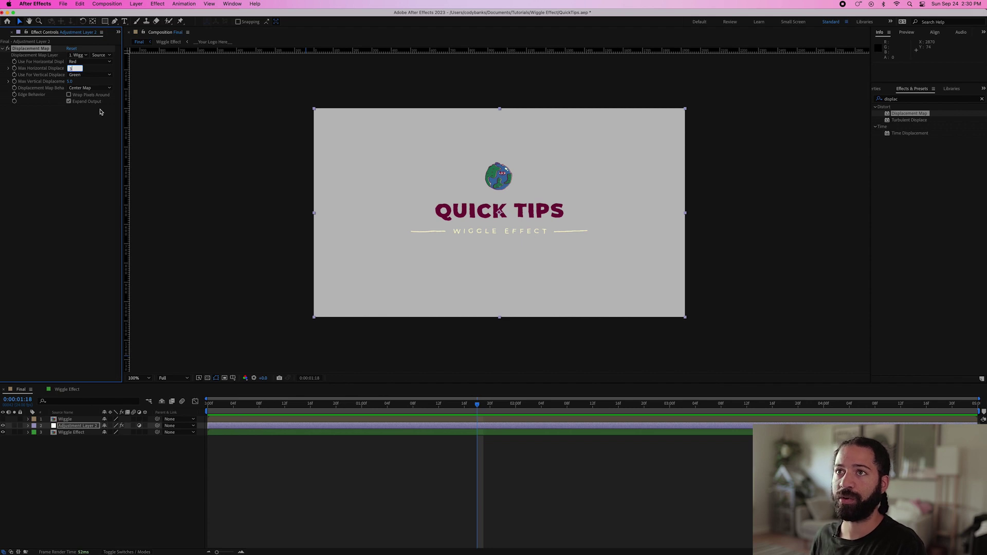
pyautogui.write('3')
pyautogui.press('Tab')
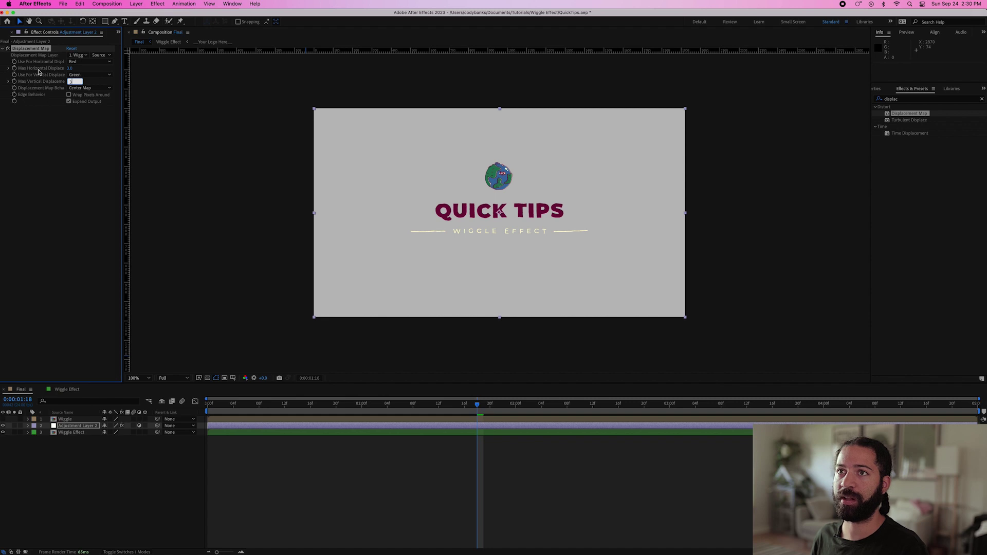
pyautogui.click(57, 127)
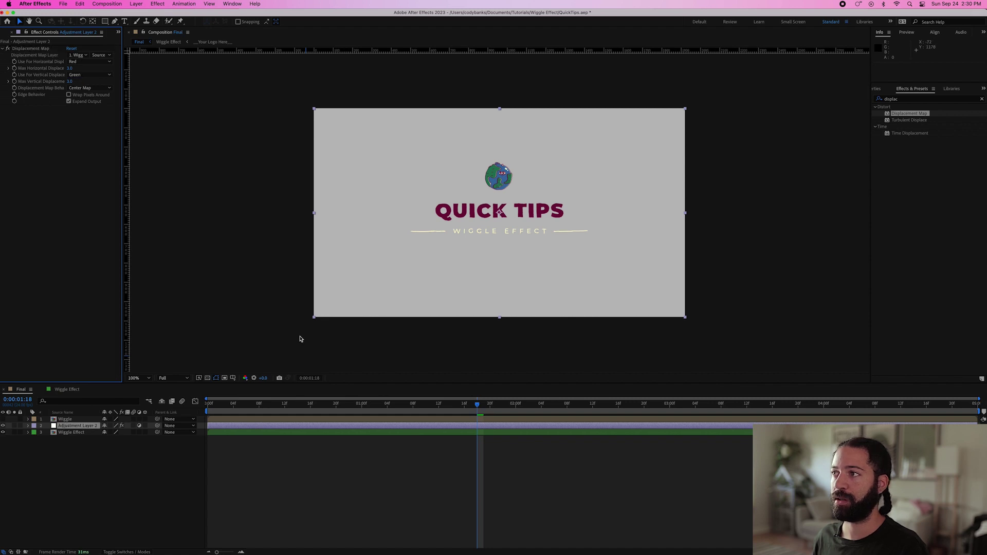
pyautogui.press('space')
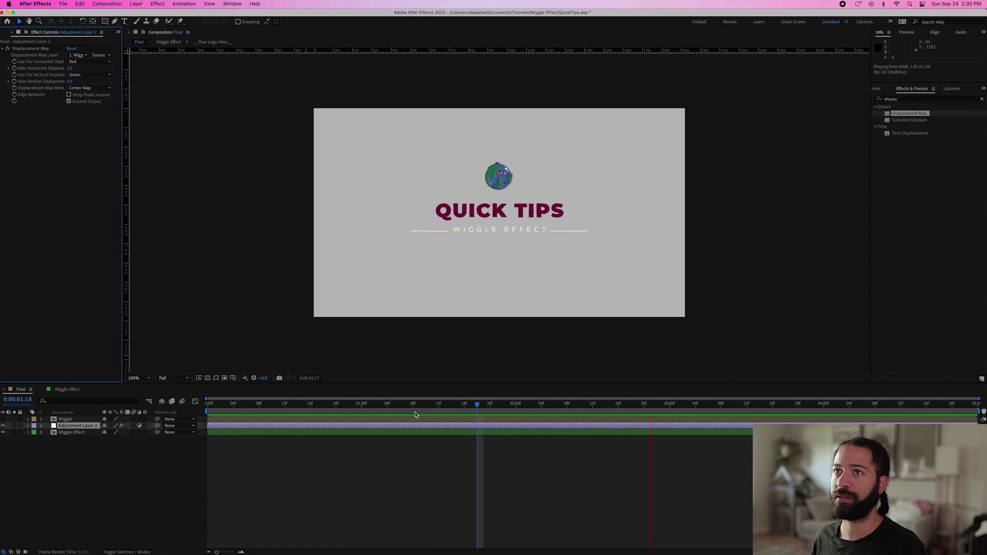
pyautogui.press('space')
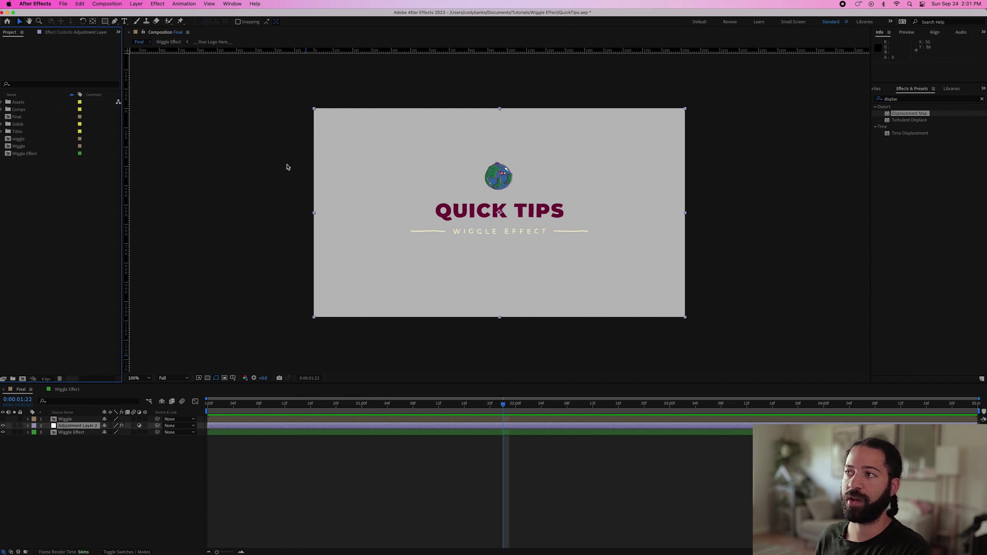
# - Add gradient.jpg from Assets as the bottom layer, scaled to fill the frame, and preview it
pyautogui.click(2, 101)
pyautogui.moveTo(30, 124); pyautogui.dragTo(65, 441)
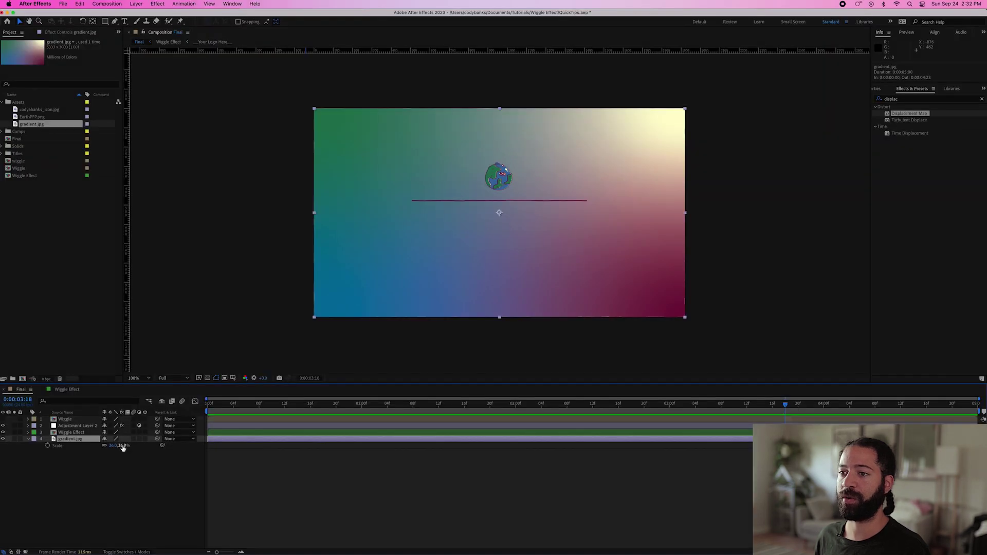
pyautogui.moveTo(122, 446); pyautogui.dragTo(125, 446)
pyautogui.press('space')
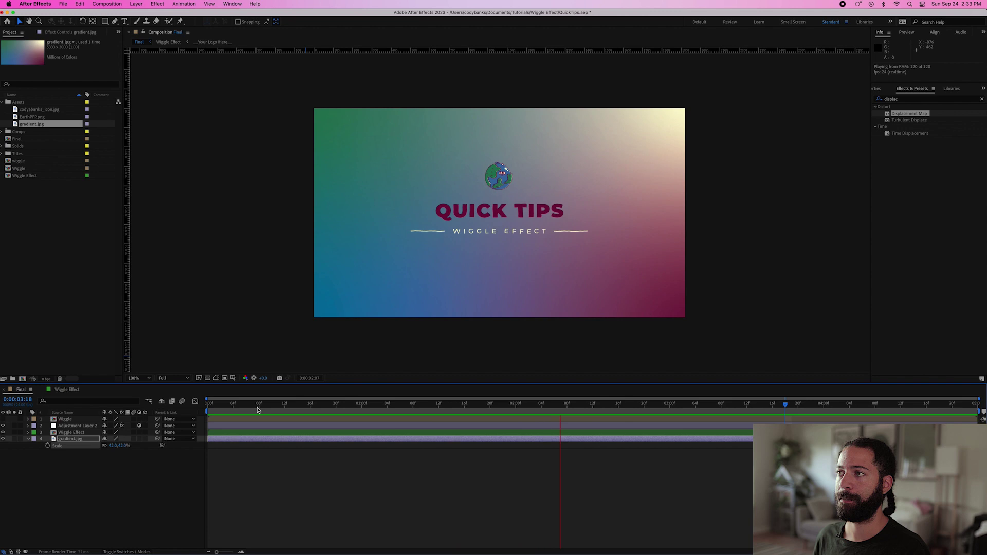
pyautogui.press('space')
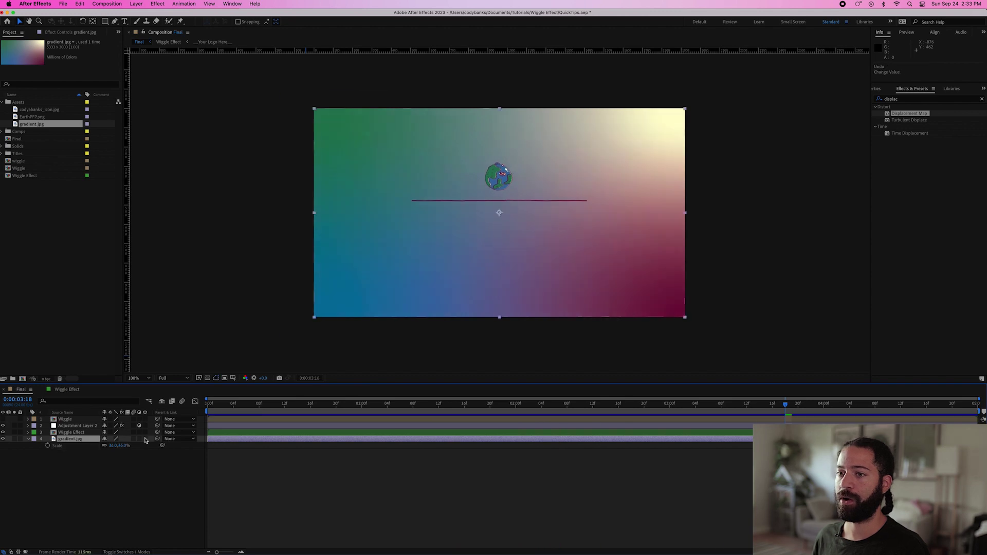
pyautogui.click(80, 457)
pyautogui.click(78, 427)
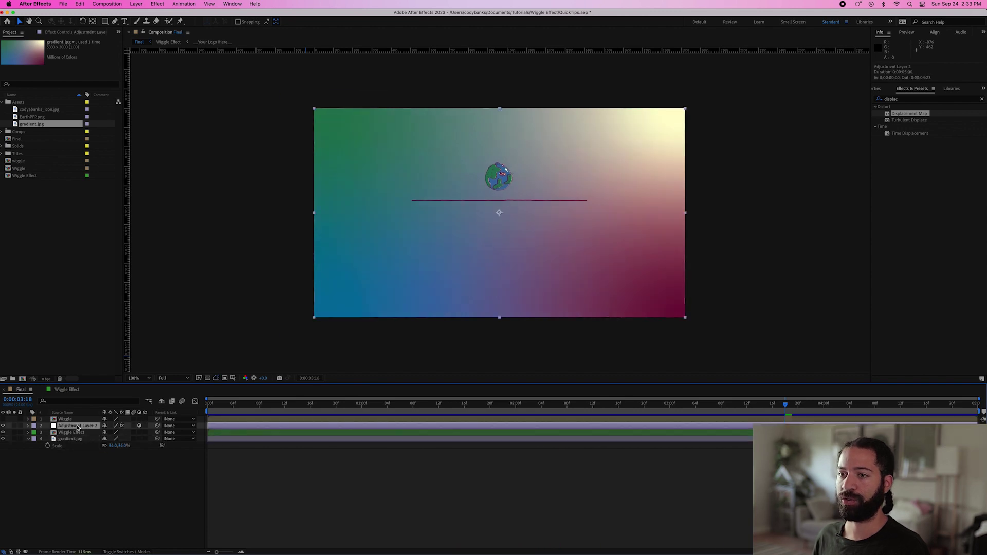
# - Set Adjustment Layer 2's Scale to 99% and preview Final
pyautogui.press('s')
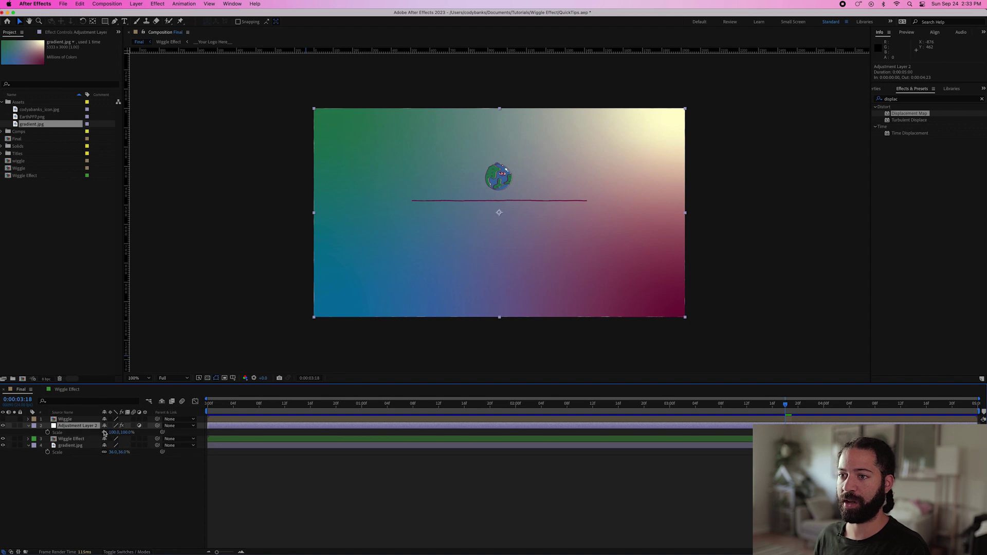
pyautogui.click(125, 433)
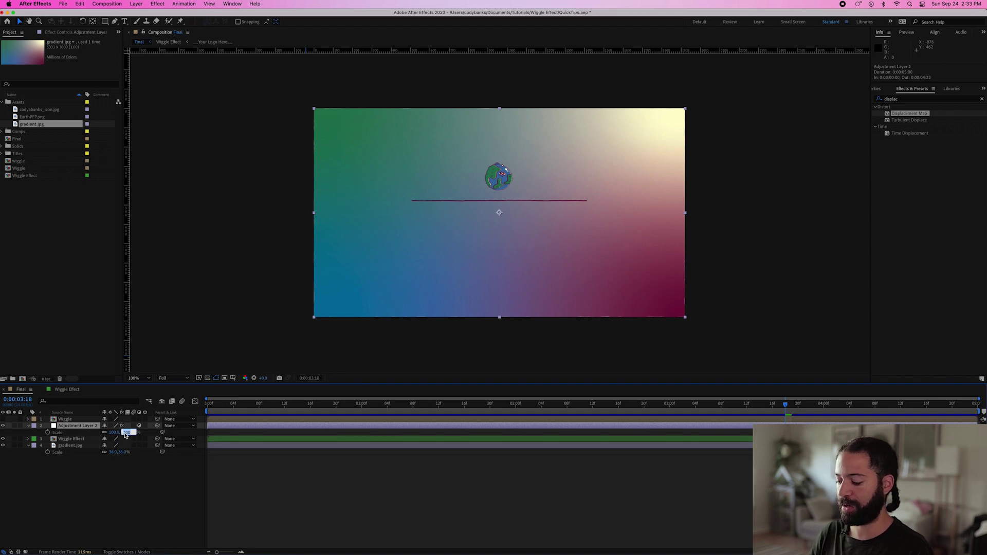
pyautogui.write('99')
pyautogui.press('Return')
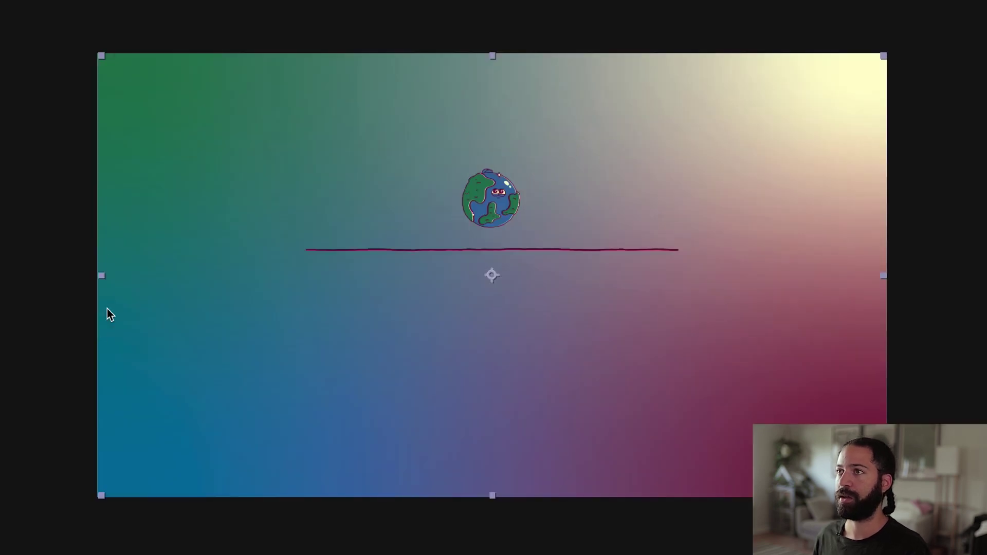
pyautogui.hotkey('ctrl', 'shift', 'a')
pyautogui.press('space')
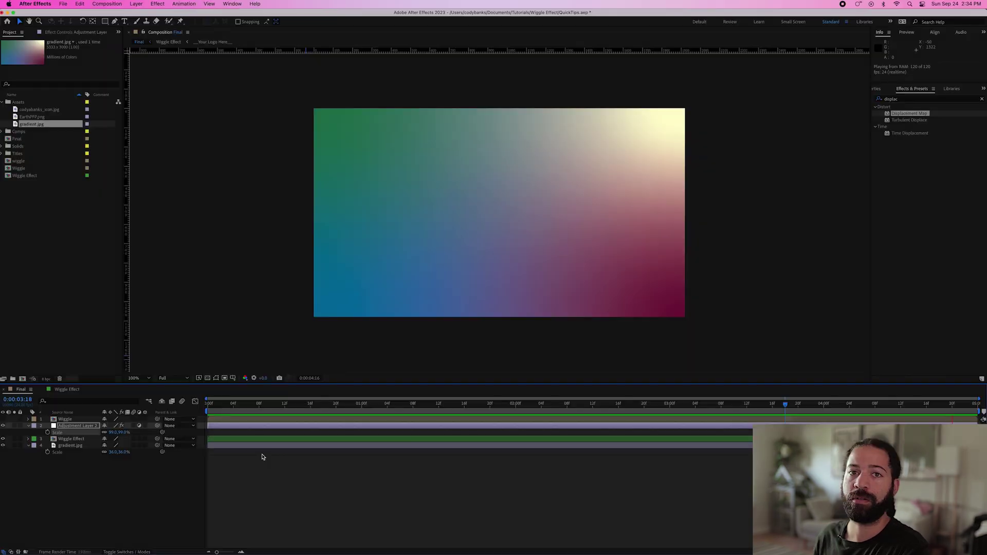